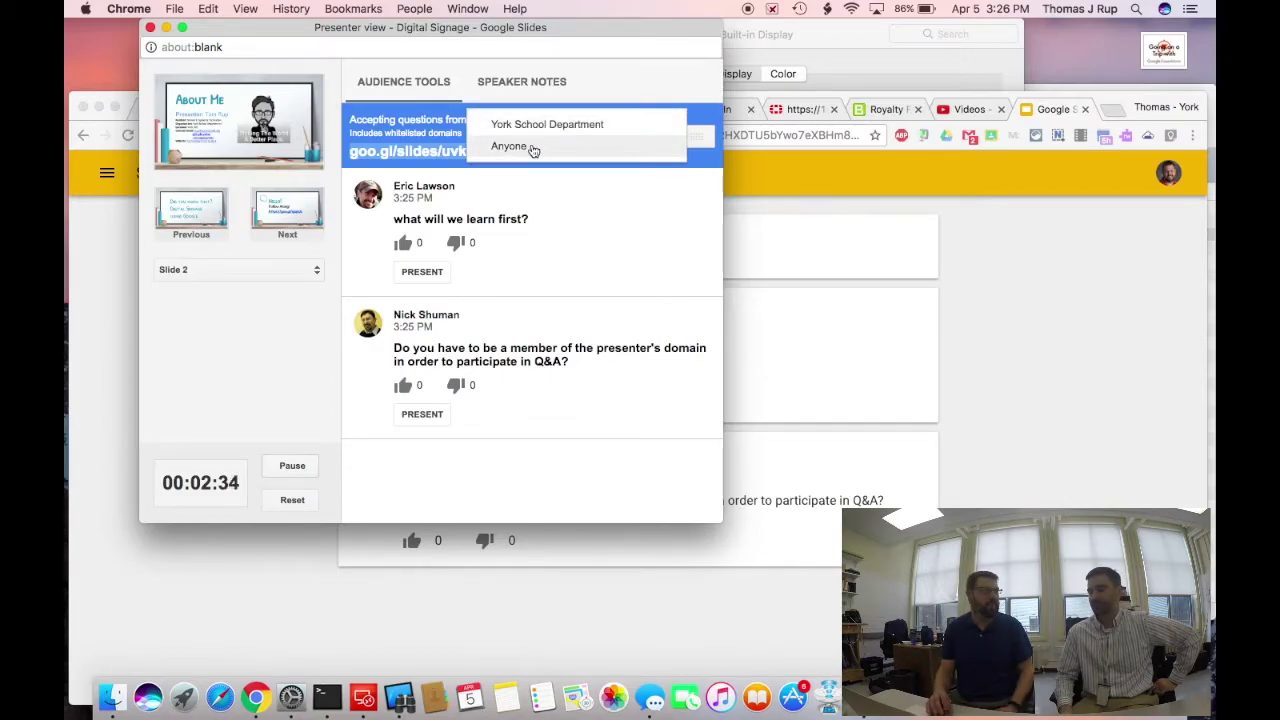
Accept audience questions from Anyone and confirm allowing members outside York School Department to view and submit them
{"action": "left_click", "coordinate": [510, 146]}
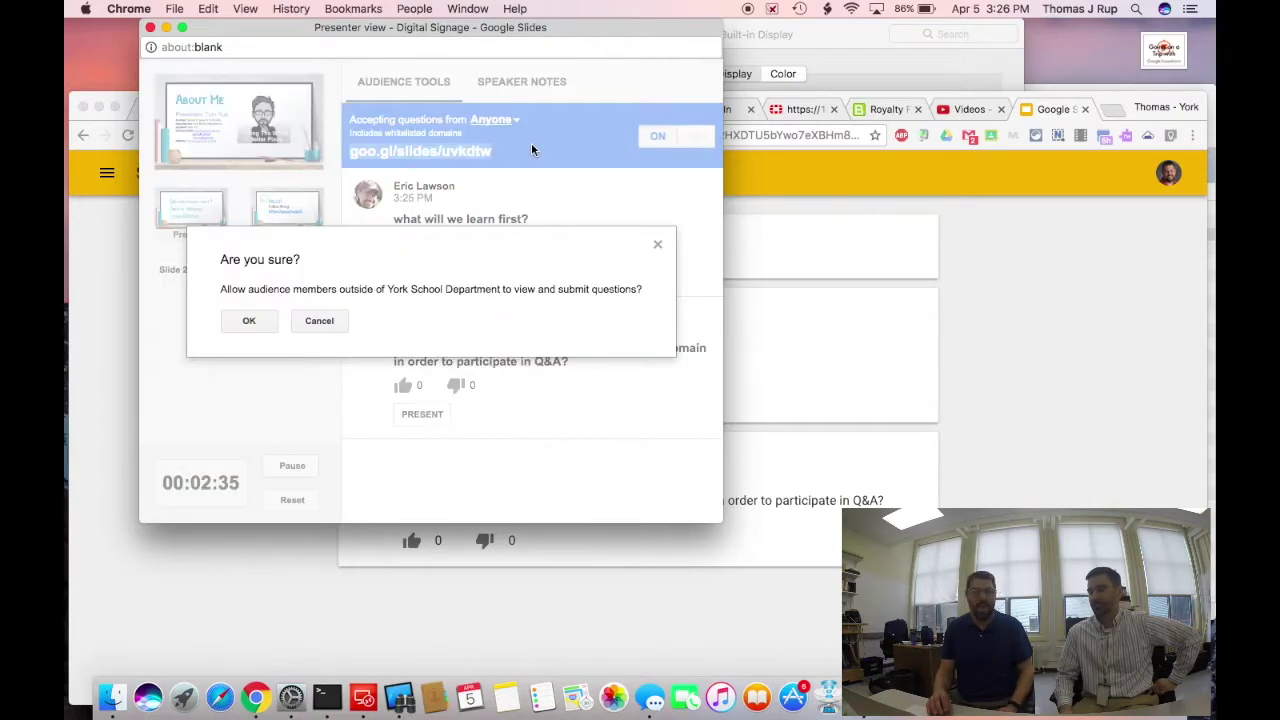
{"action": "left_click", "coordinate": [251, 321]}
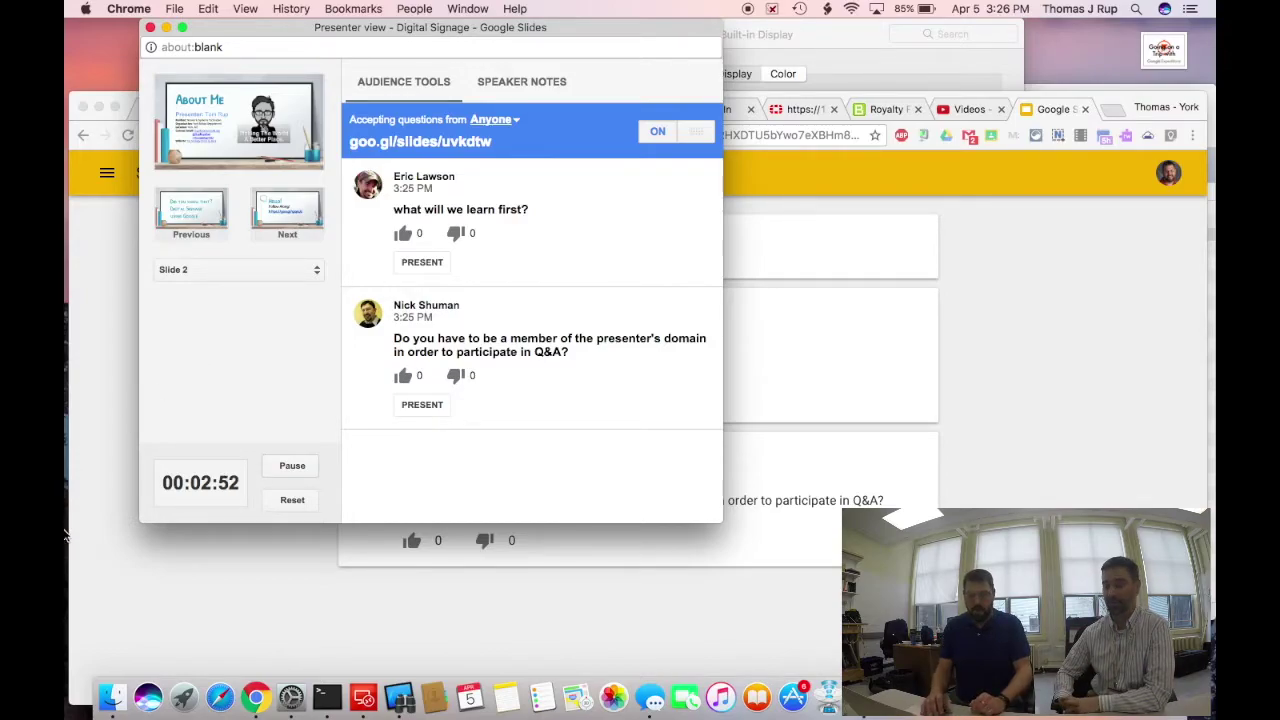
Draft the question "Can I not be seen?" on the audience Q&A page
{"action": "left_click", "coordinate": [102, 563]}
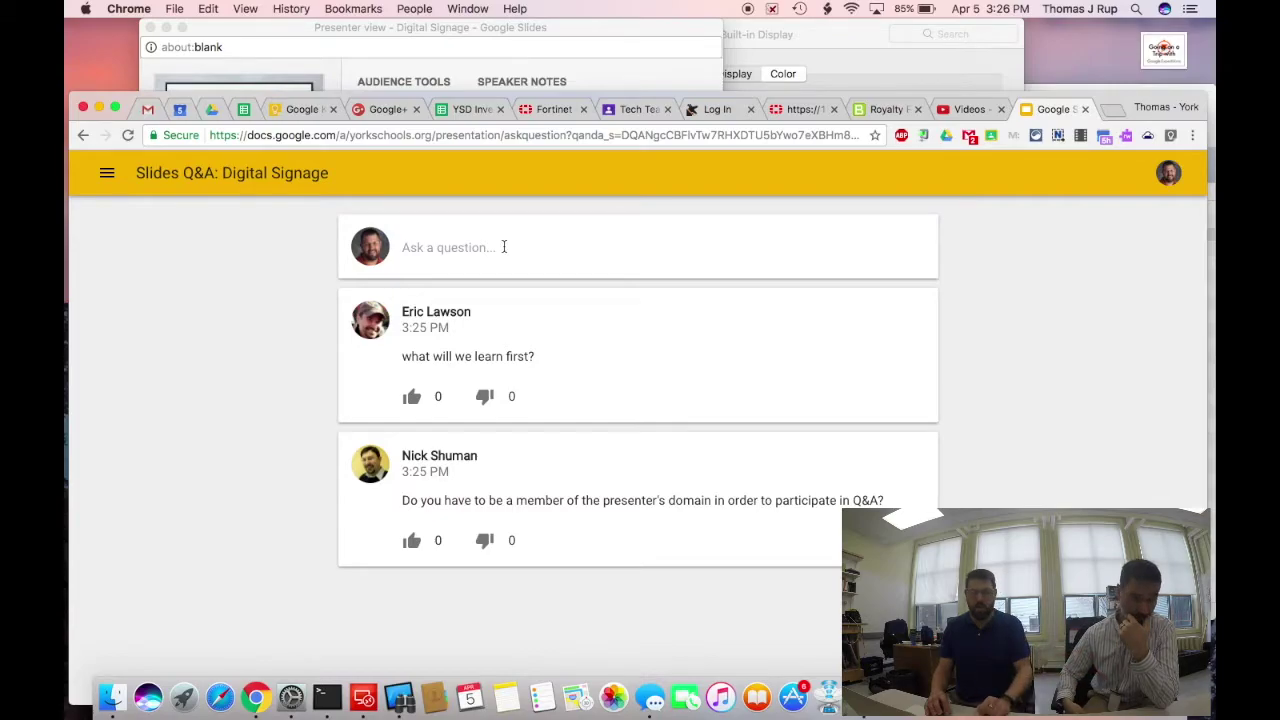
{"action": "left_click", "coordinate": [504, 247]}
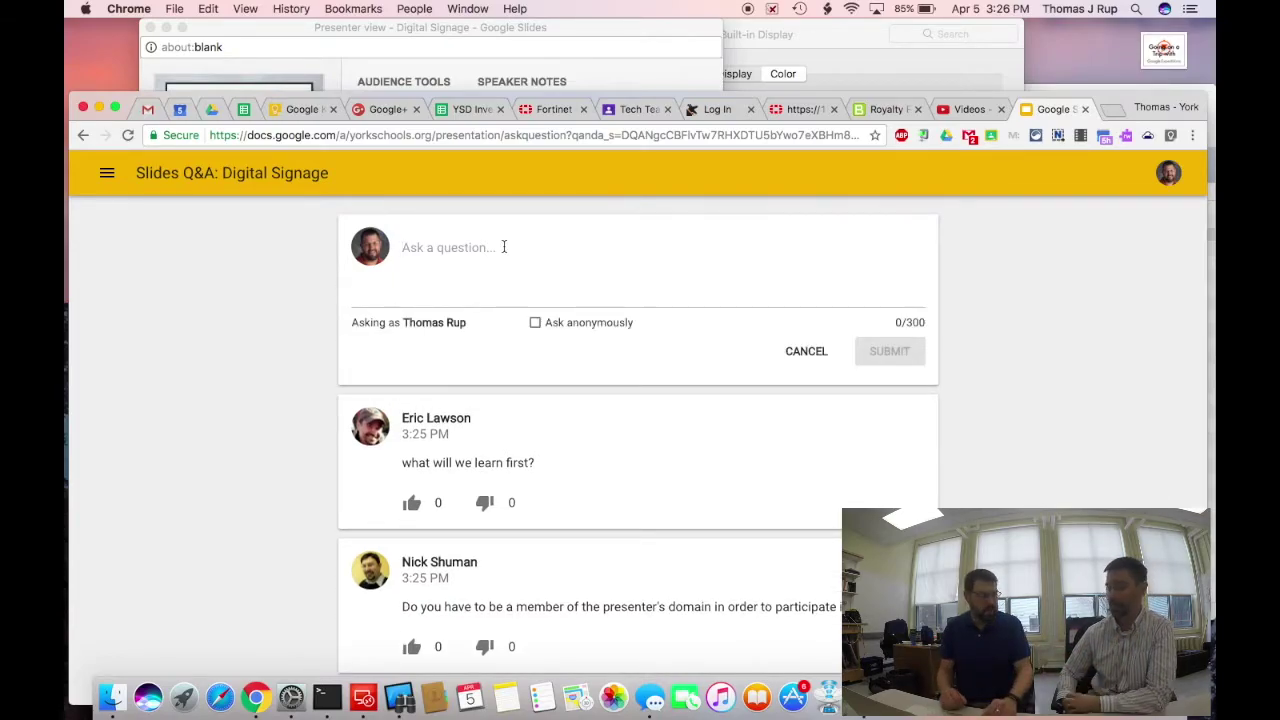
{"action": "type", "text": "Can "}
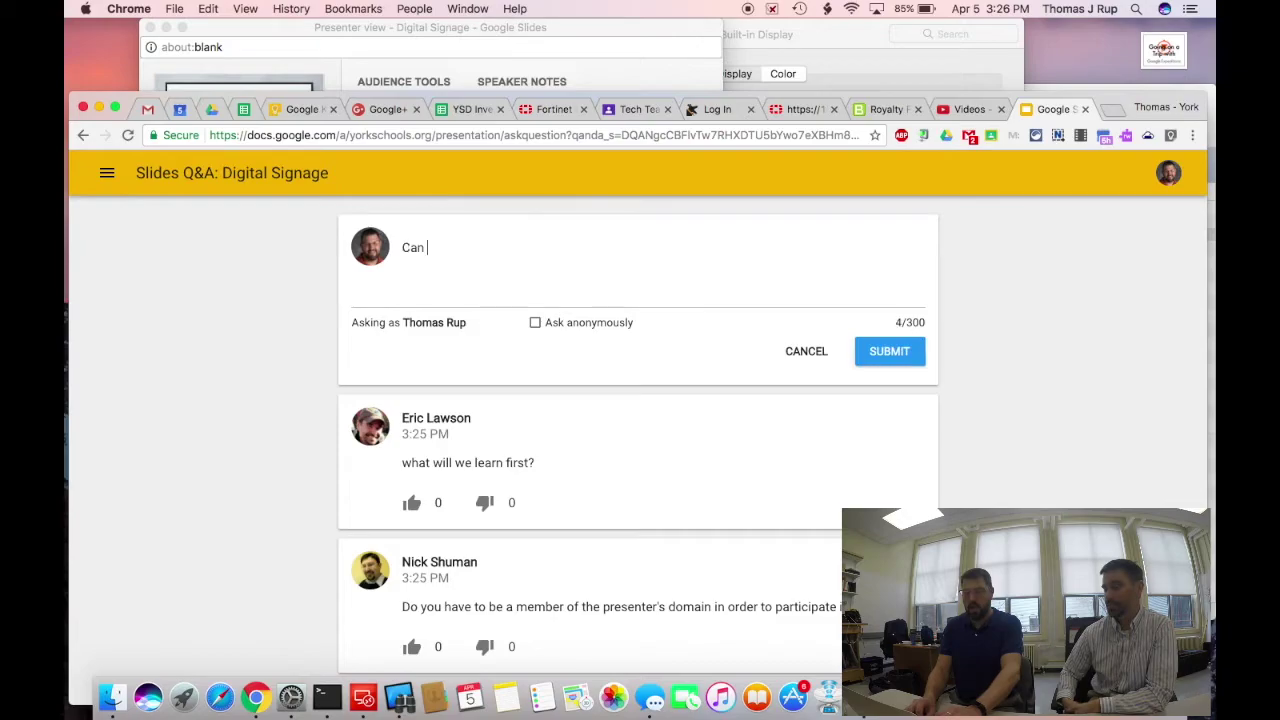
{"action": "type", "text": "I not be seen?"}
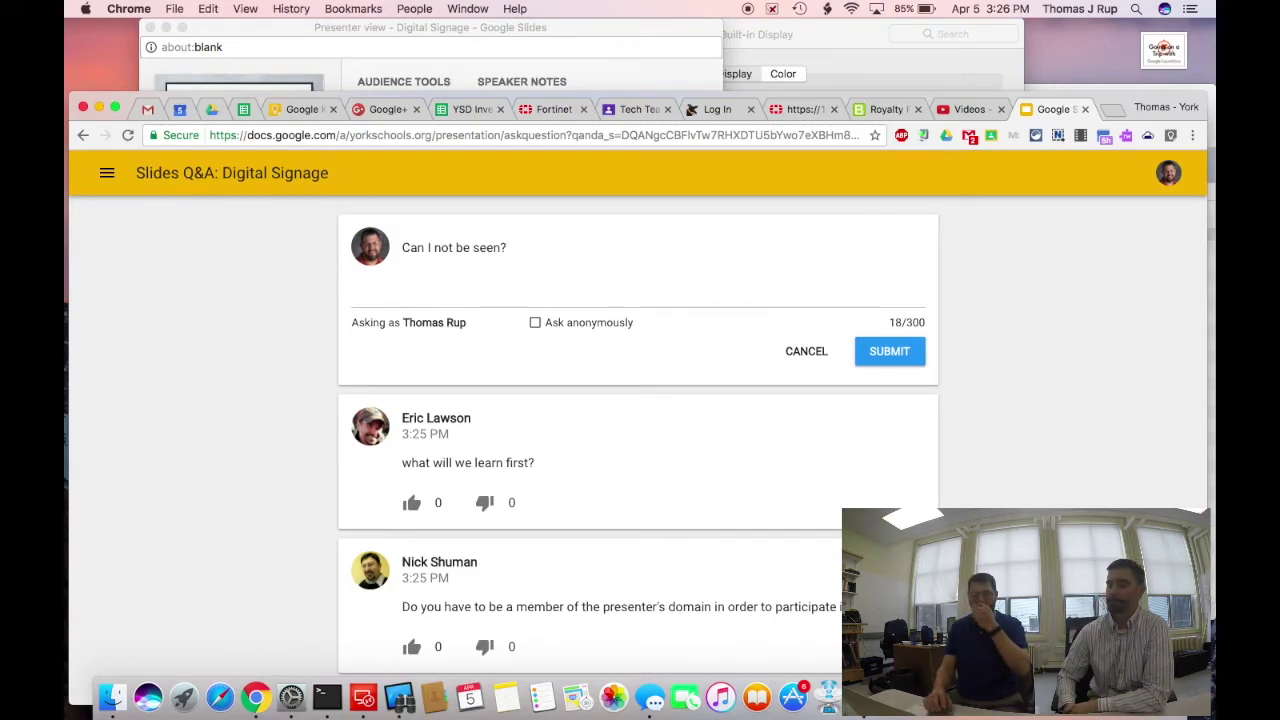
In presenter view, present and hide the audience question about domain membership, and advance the presentation to slide 3
{"action": "left_click", "coordinate": [407, 38]}
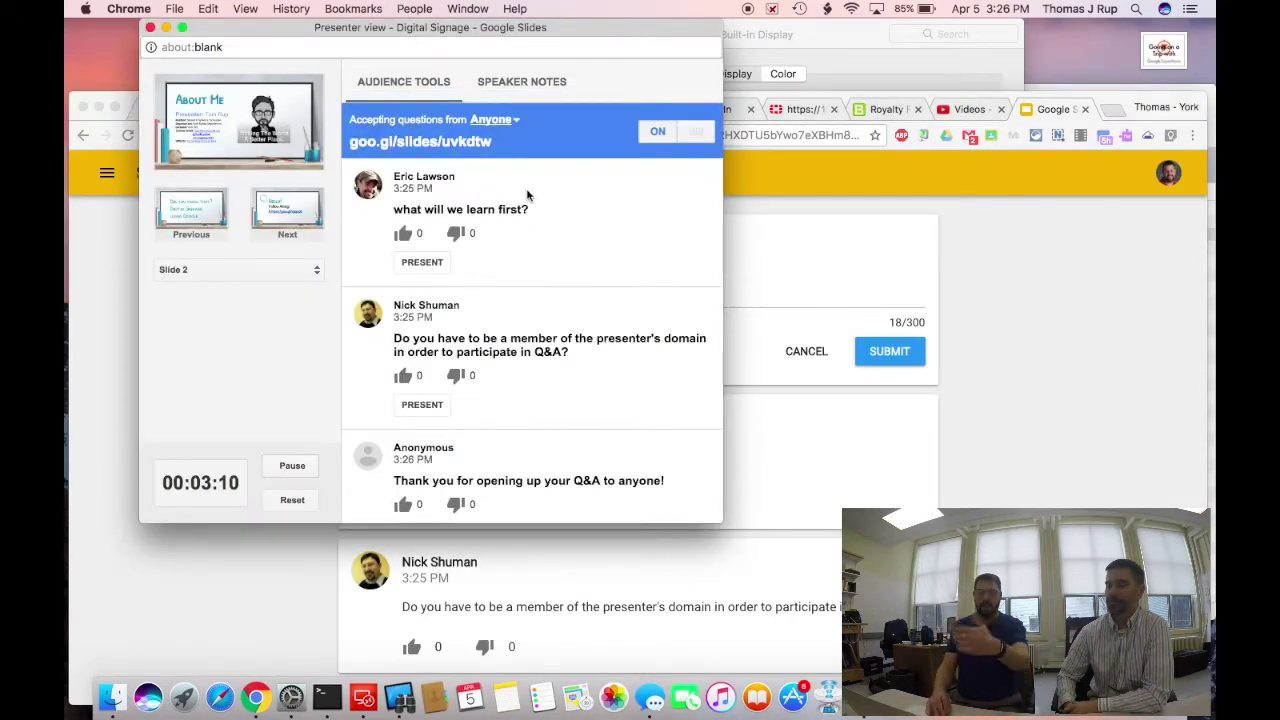
{"action": "left_click", "coordinate": [422, 405]}
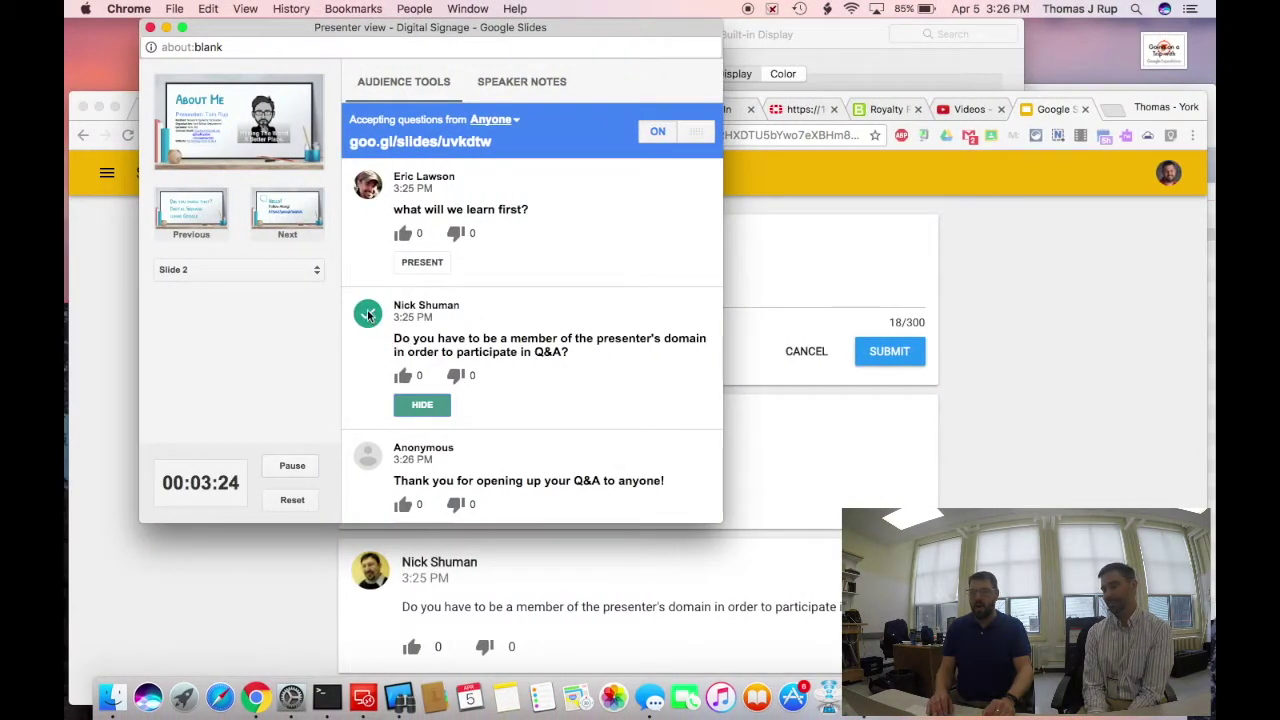
{"action": "left_click", "coordinate": [417, 405]}
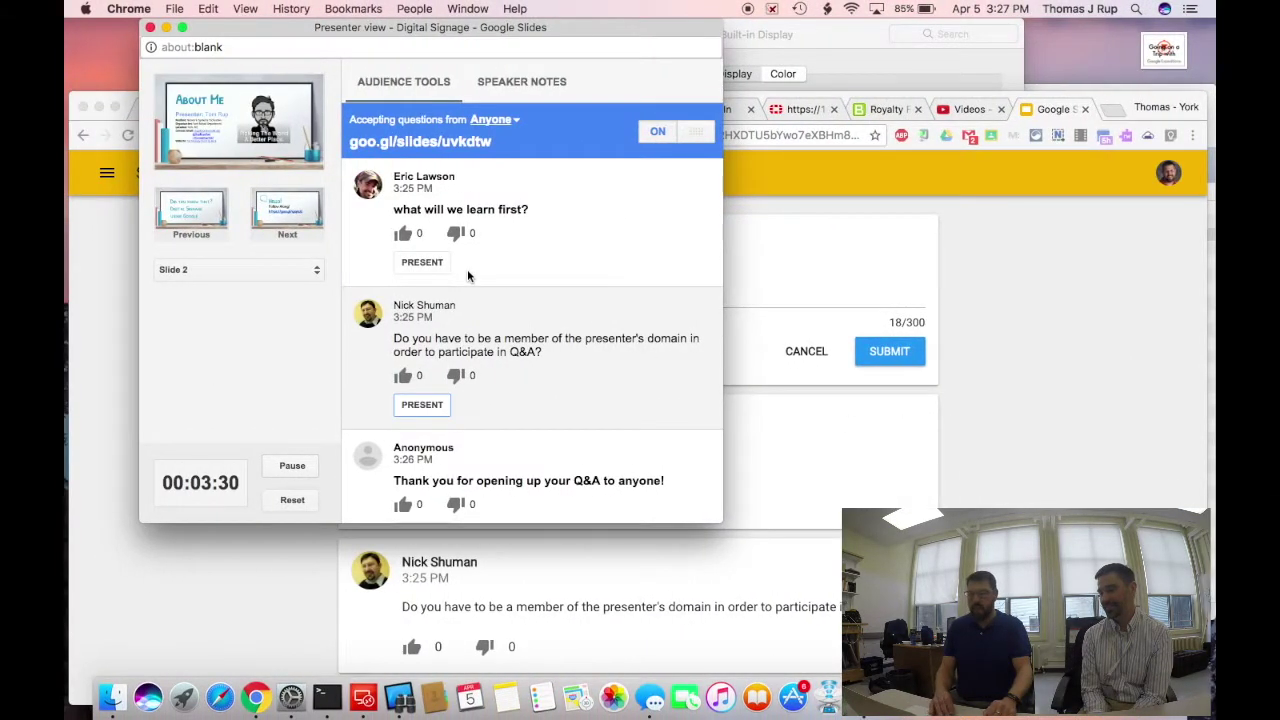
{"action": "left_click", "coordinate": [293, 211]}
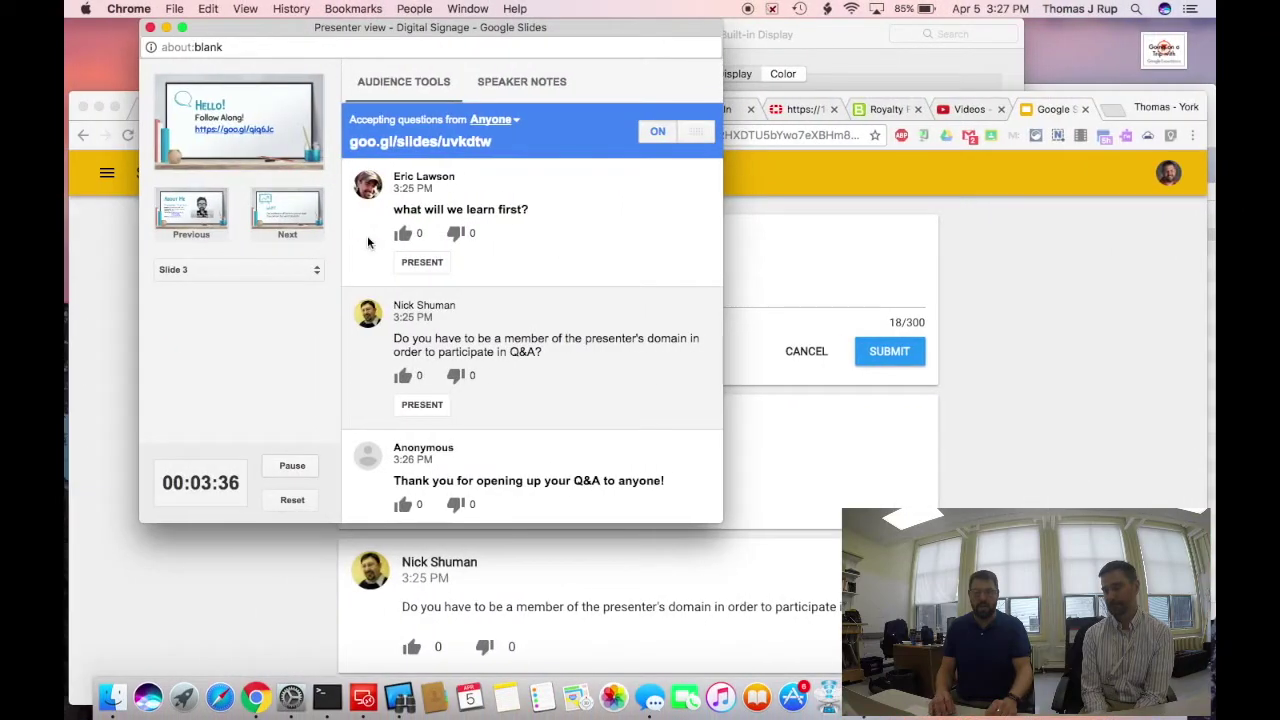
Set the drafted question on the audience Q&A page to be asked anonymously and submit it
{"action": "left_click", "coordinate": [1063, 386]}
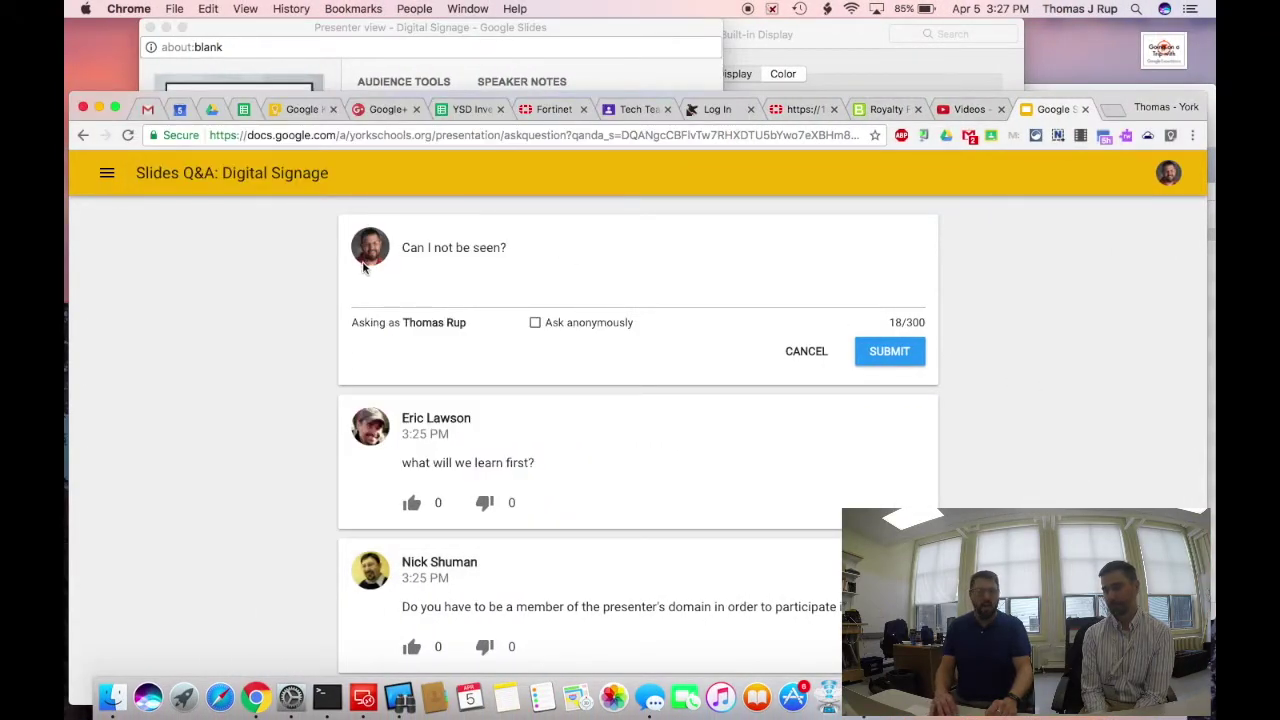
{"action": "left_click", "coordinate": [535, 324]}
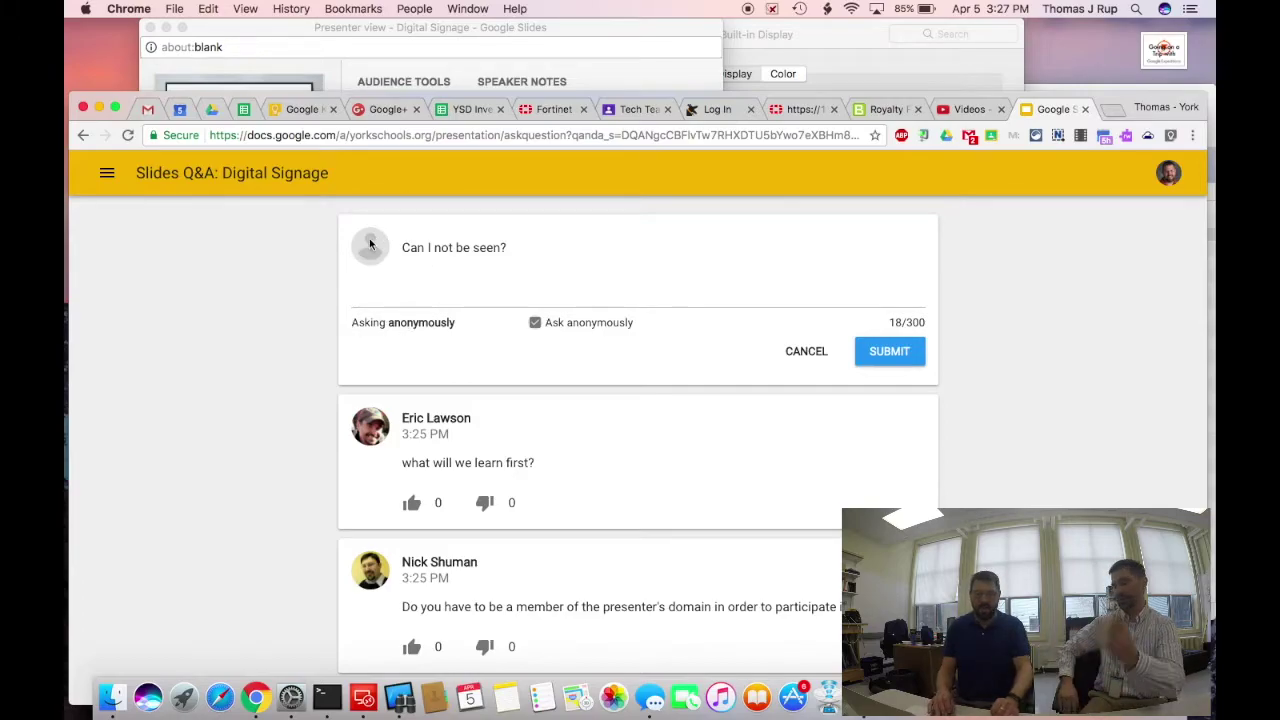
{"action": "left_click", "coordinate": [885, 351]}
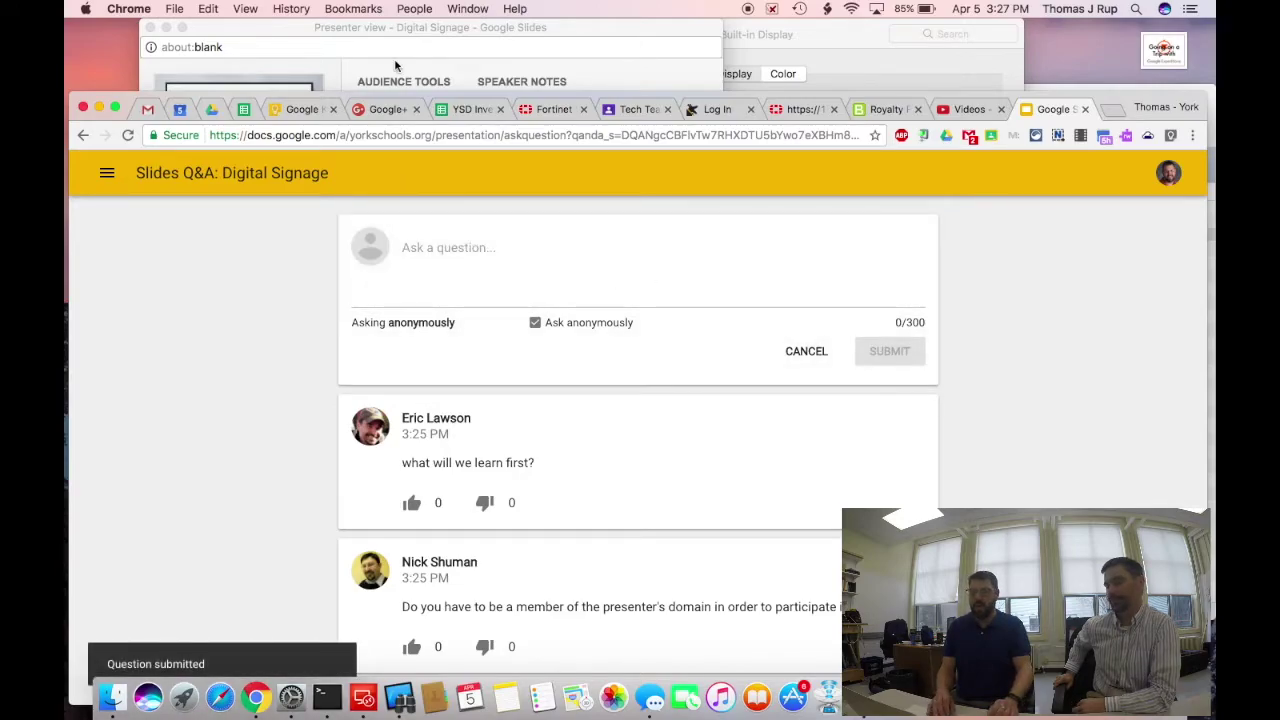
Present the anonymous comment "Thank you for opening up your Q&A to anyone!" from presenter view, check it on the slideshow screen, and hide it
{"action": "left_click", "coordinate": [395, 65]}
{"action": "scroll", "coordinate": [511, 285], "scroll_direction": "down", "scroll_amount": 3}
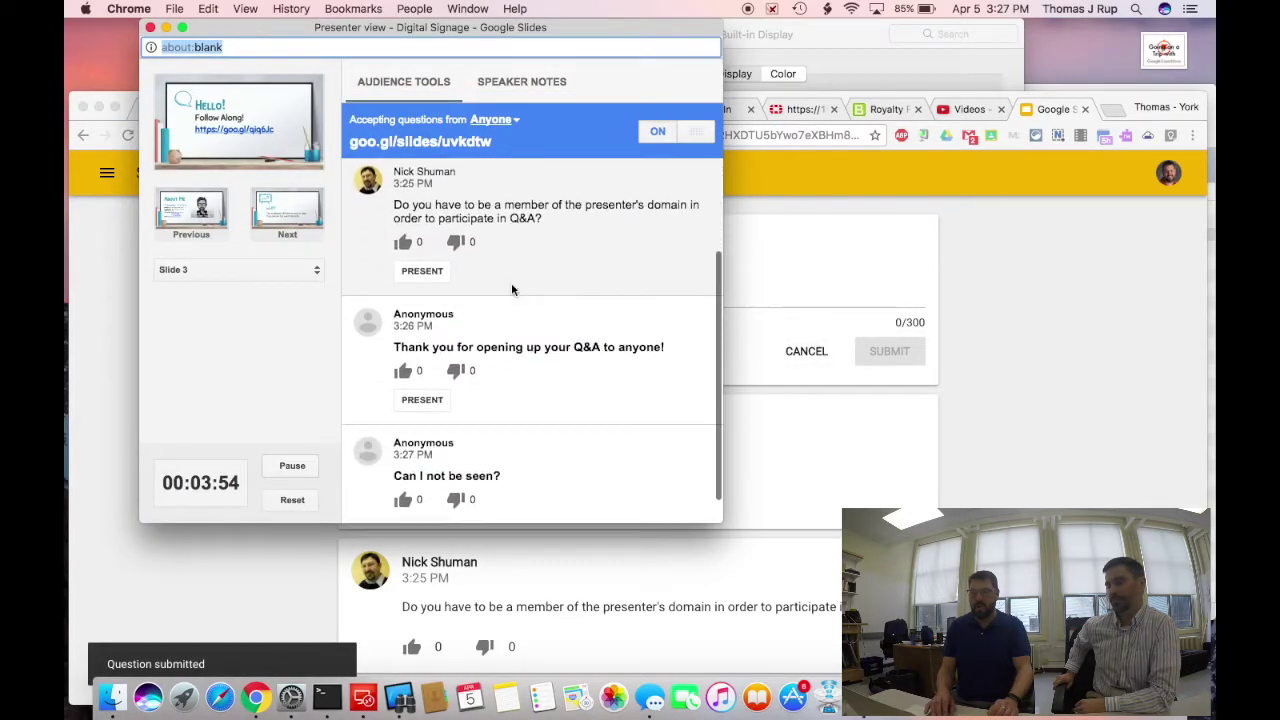
{"action": "scroll", "coordinate": [511, 289], "scroll_direction": "down", "scroll_amount": 1}
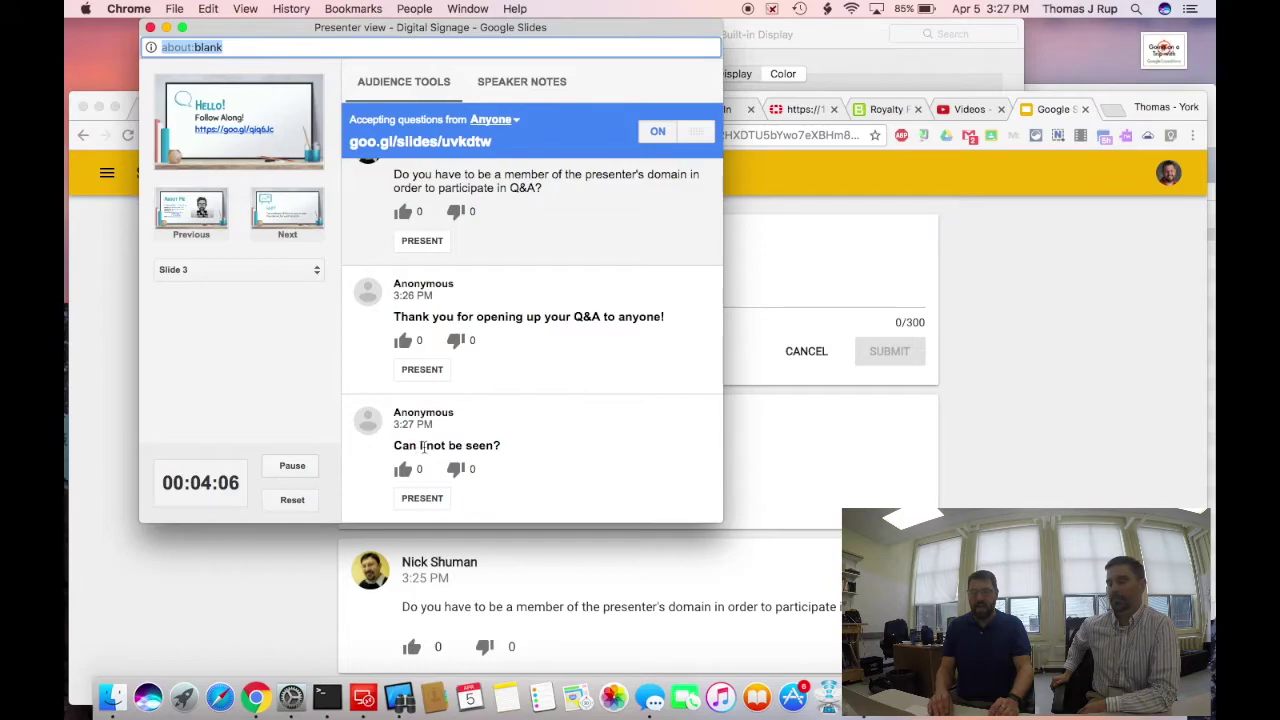
{"action": "left_click", "coordinate": [420, 370]}
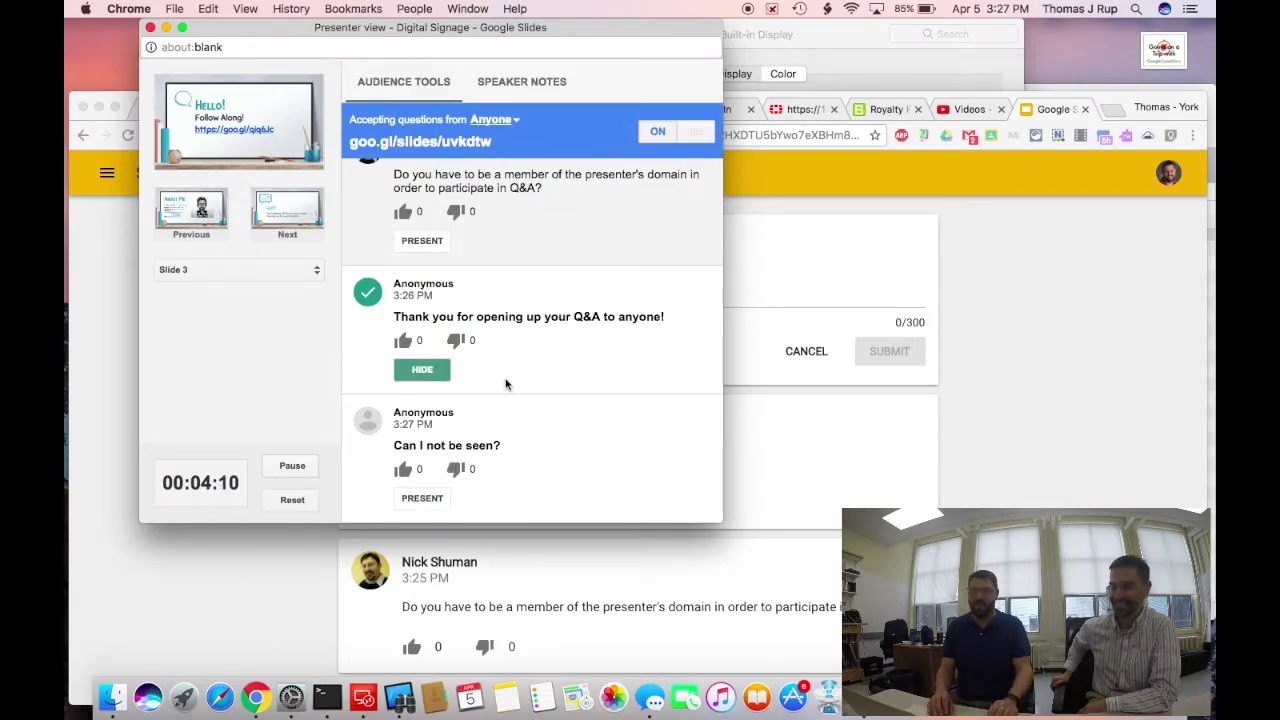
{"action": "key", "text": "ctrl+Right"}
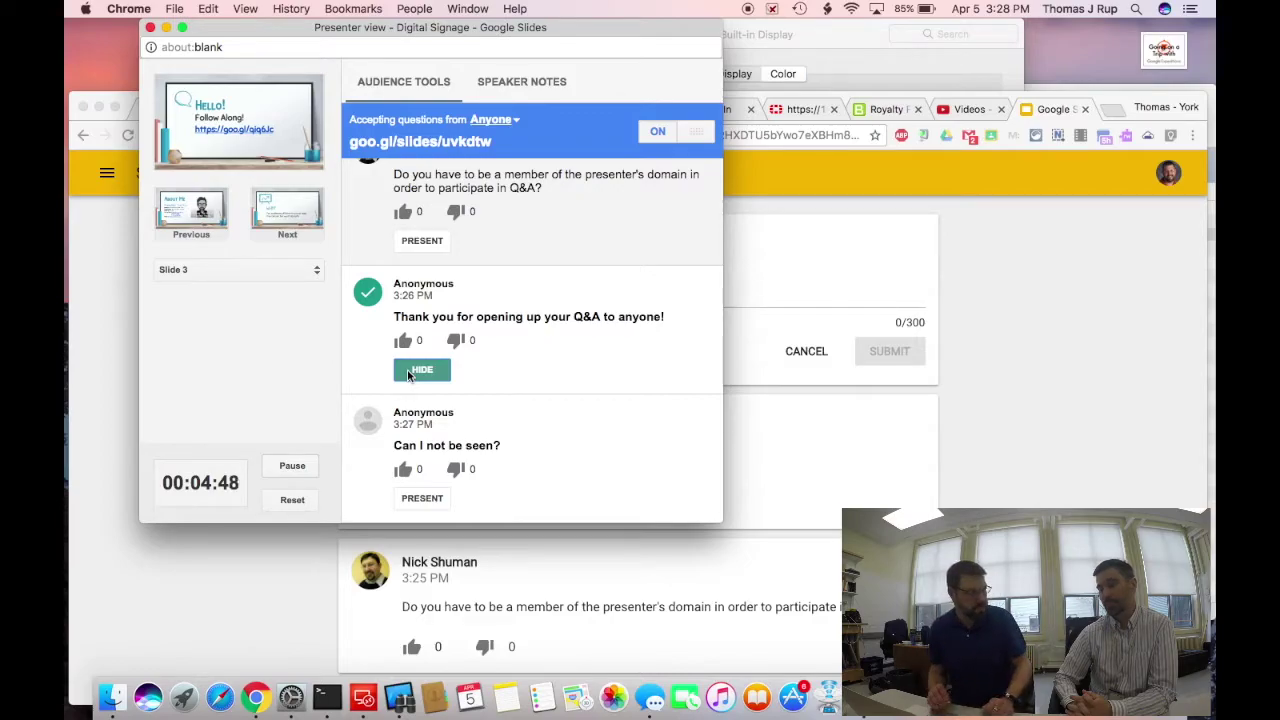
{"action": "left_click", "coordinate": [410, 372]}
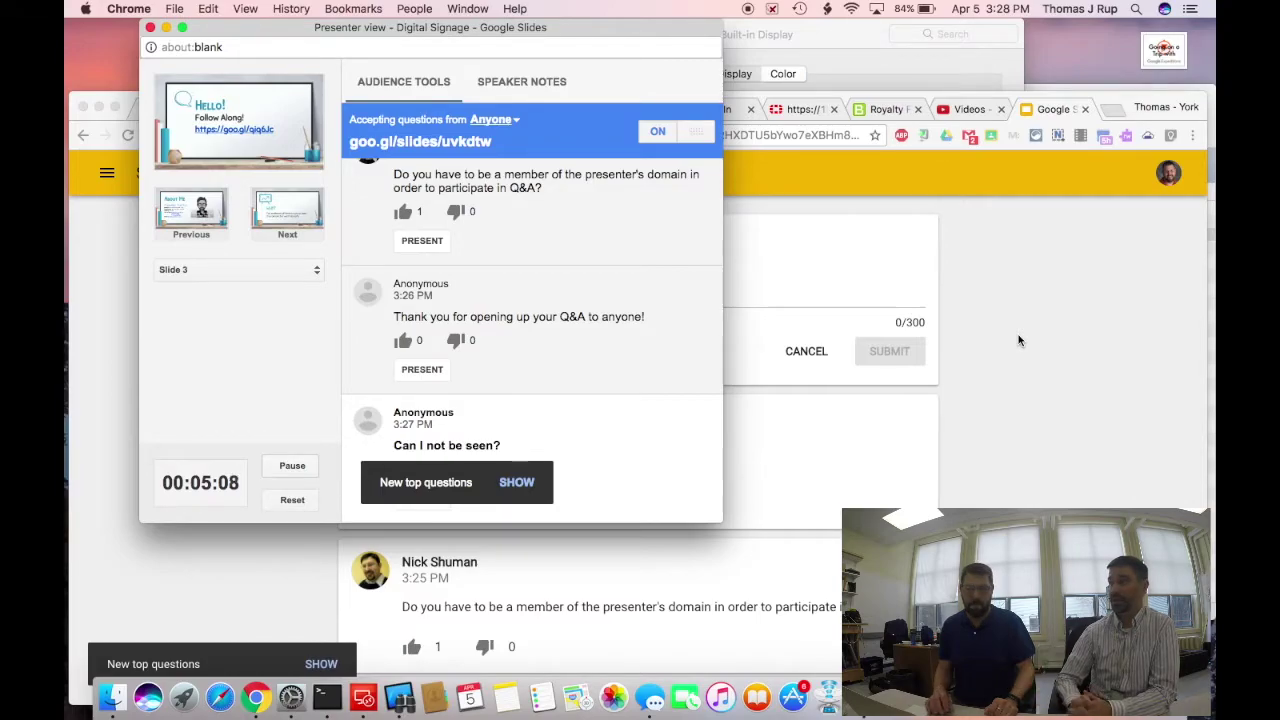
On the audience Q&A page, turn off anonymous asking and upvote the question about domain membership
{"action": "left_click", "coordinate": [1015, 336]}
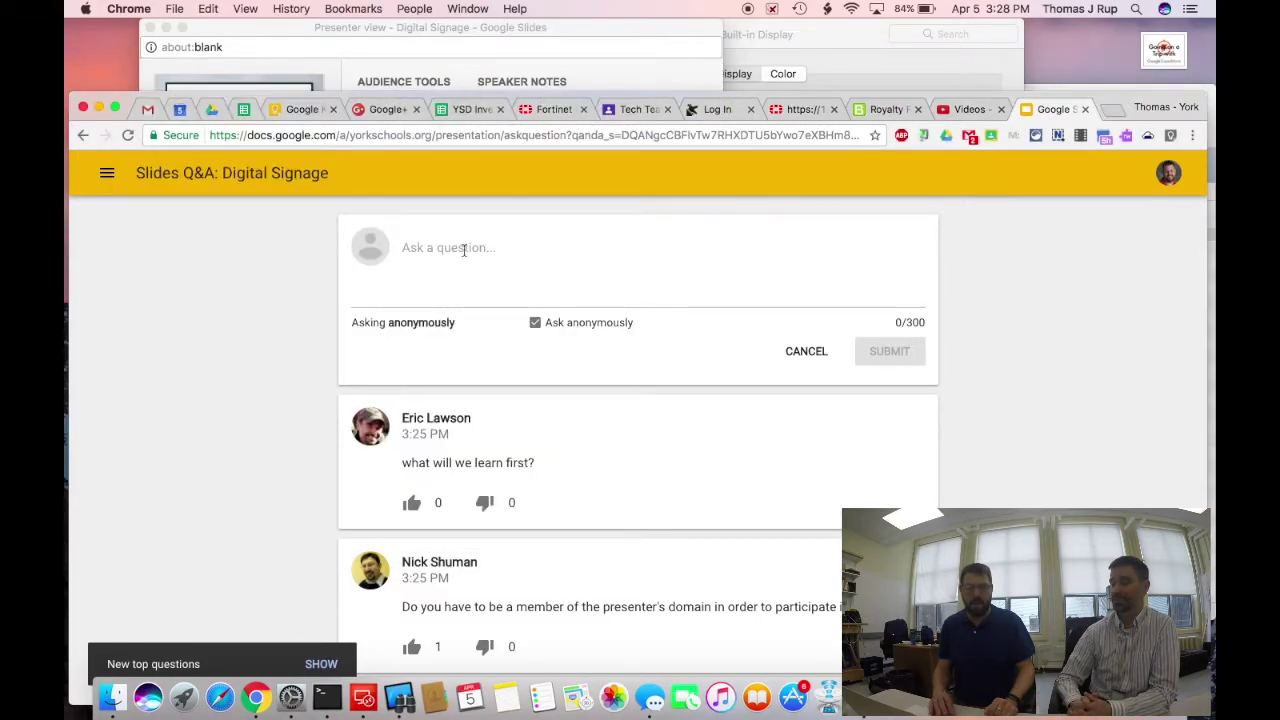
{"action": "left_click", "coordinate": [535, 322]}
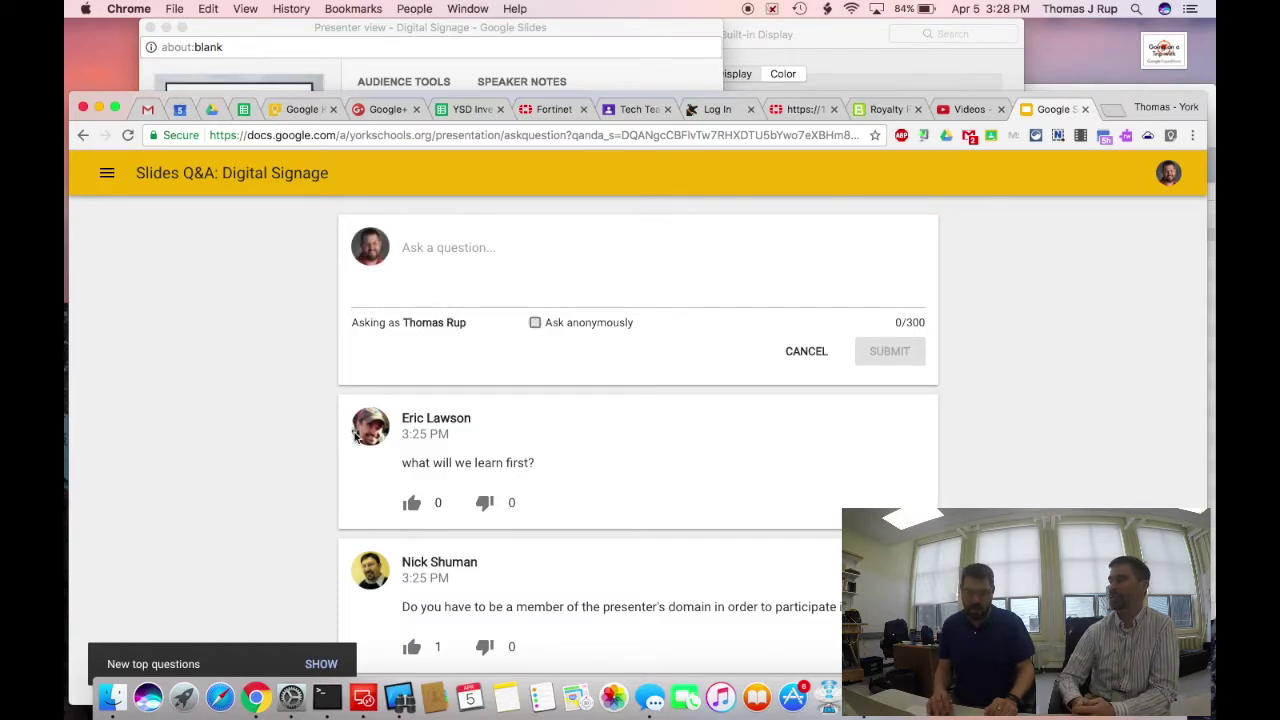
{"action": "scroll", "coordinate": [251, 470], "scroll_direction": "down", "scroll_amount": 5}
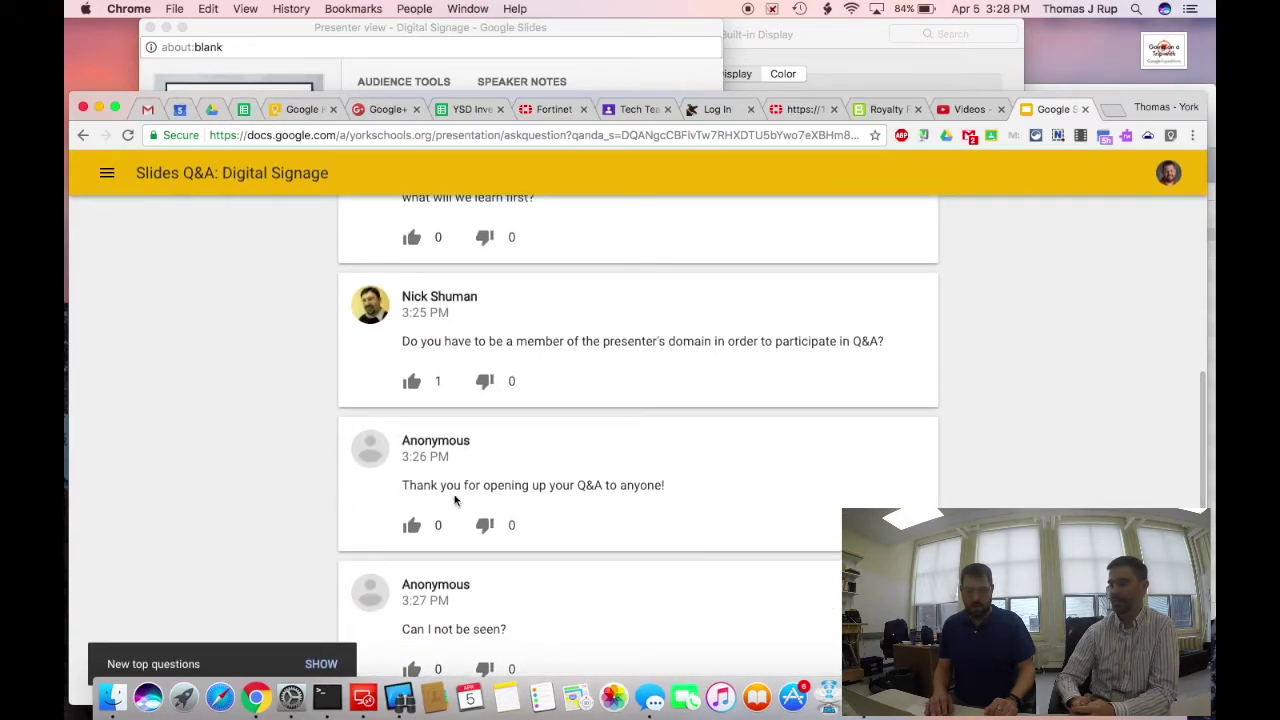
{"action": "left_click", "coordinate": [413, 382]}
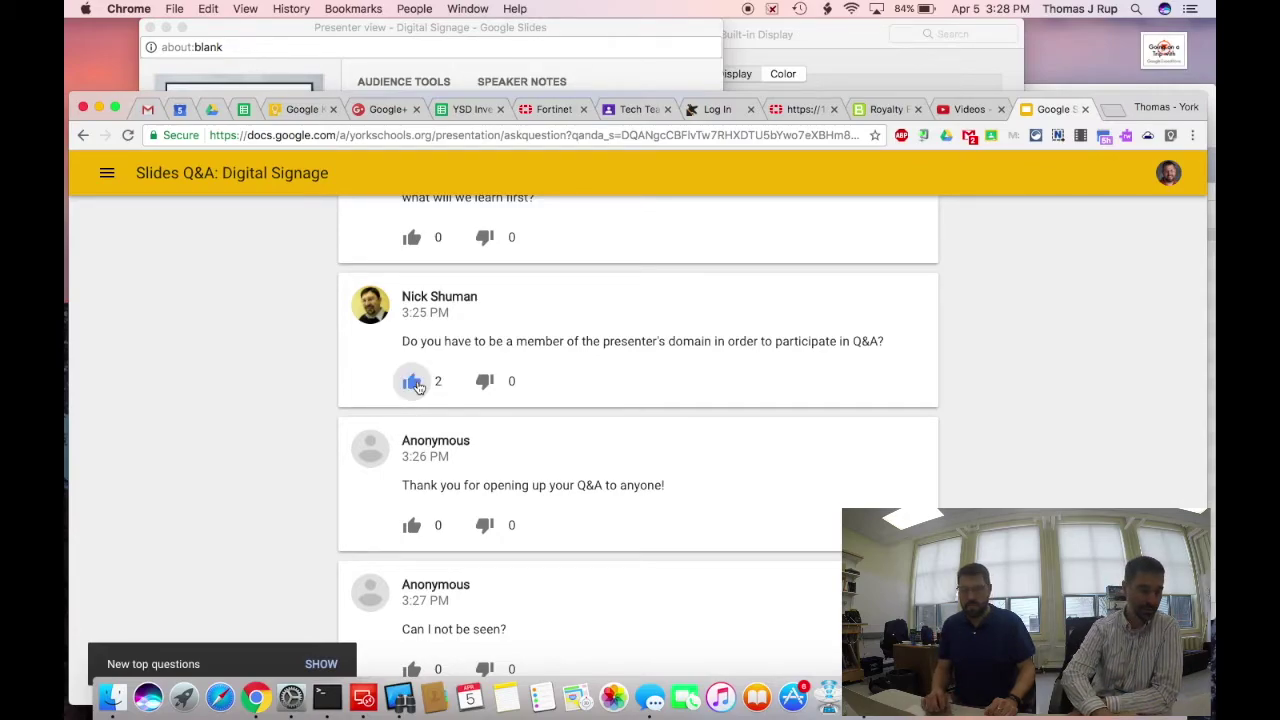
Show the new top questions in presenter view and present the top-voted question about domain membership
{"action": "left_click", "coordinate": [404, 34]}
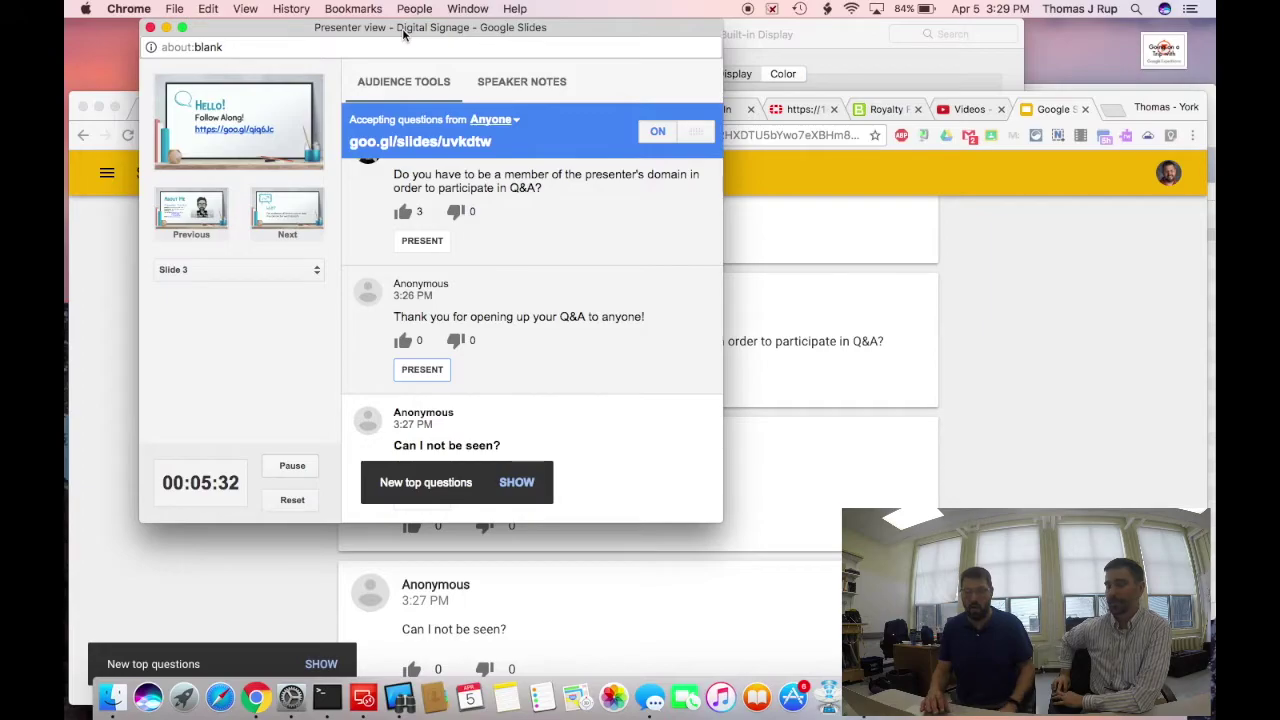
{"action": "left_click", "coordinate": [519, 482]}
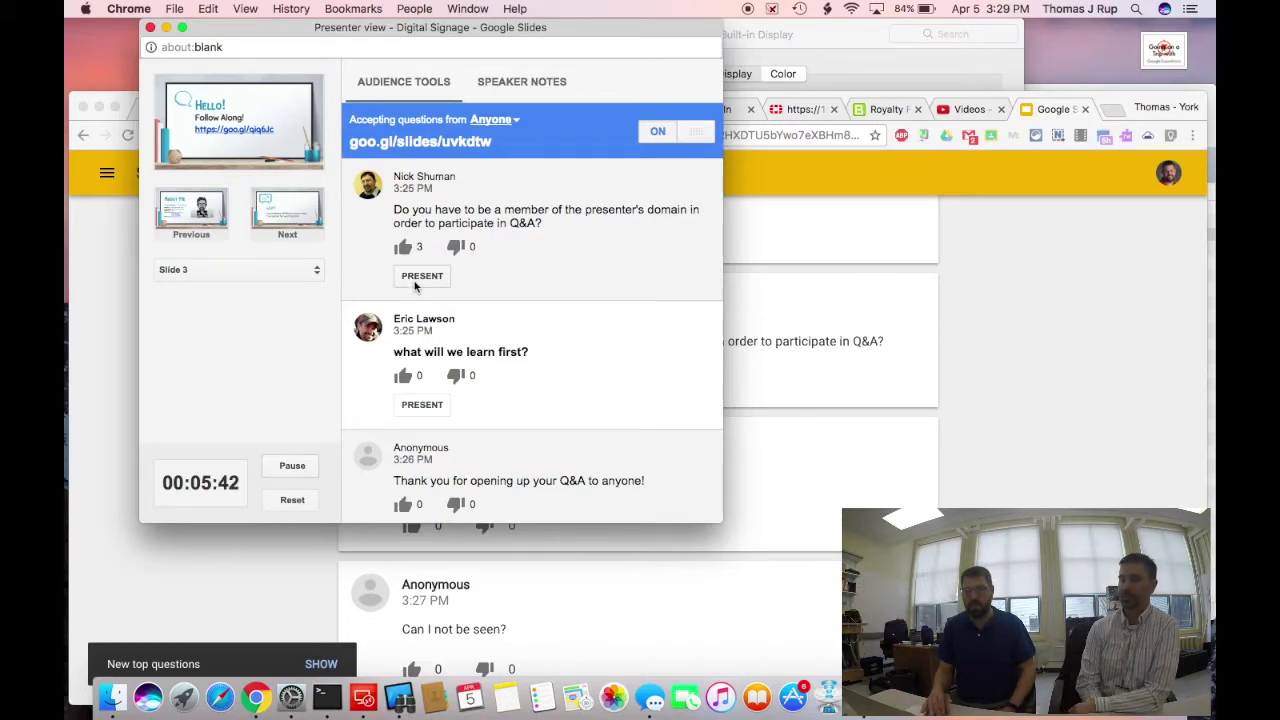
{"action": "left_click", "coordinate": [418, 278]}
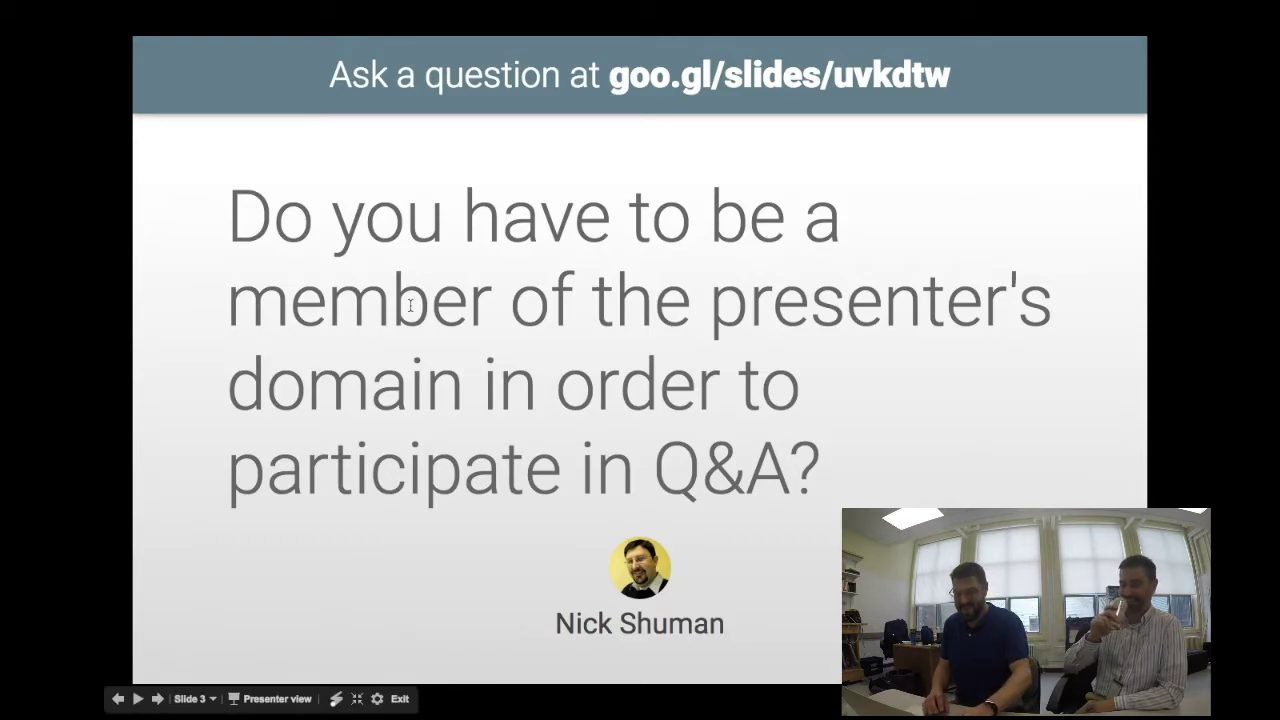
Exit and restart the presentation from slide 3, and bring up a fresh presenter view with its audience tools
{"action": "key", "text": "Escape"}
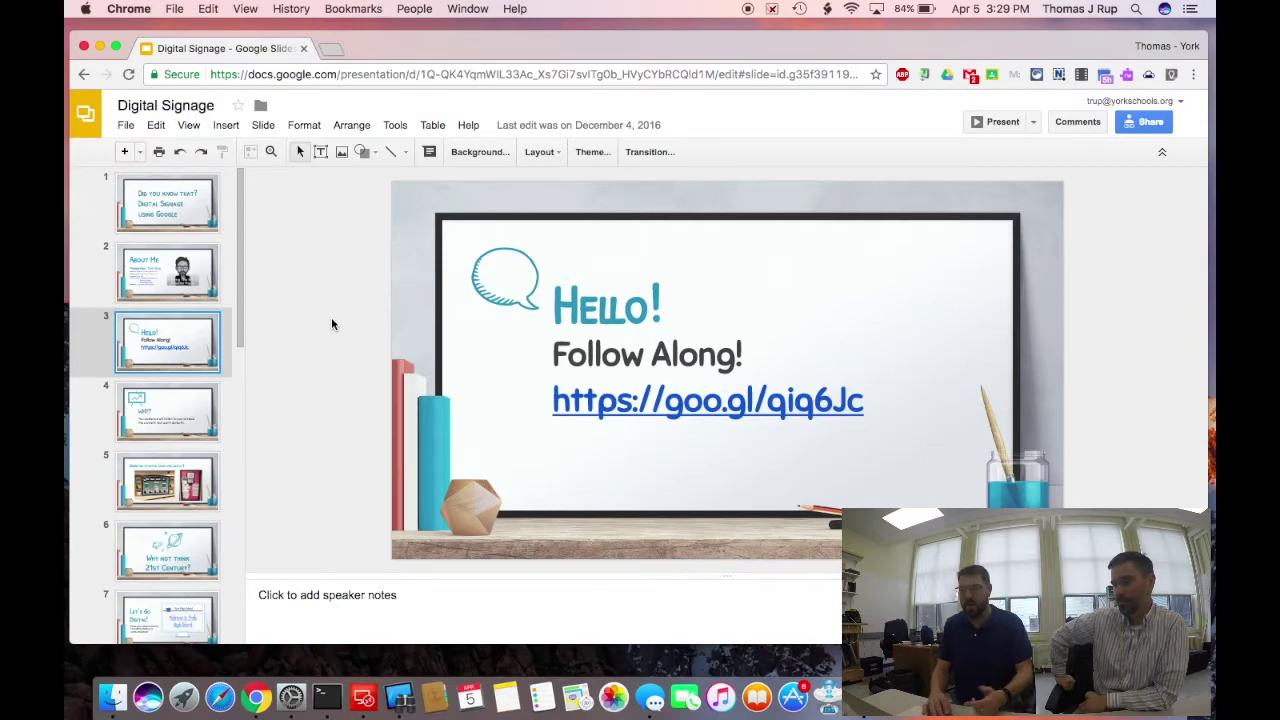
{"action": "left_click", "coordinate": [988, 122]}
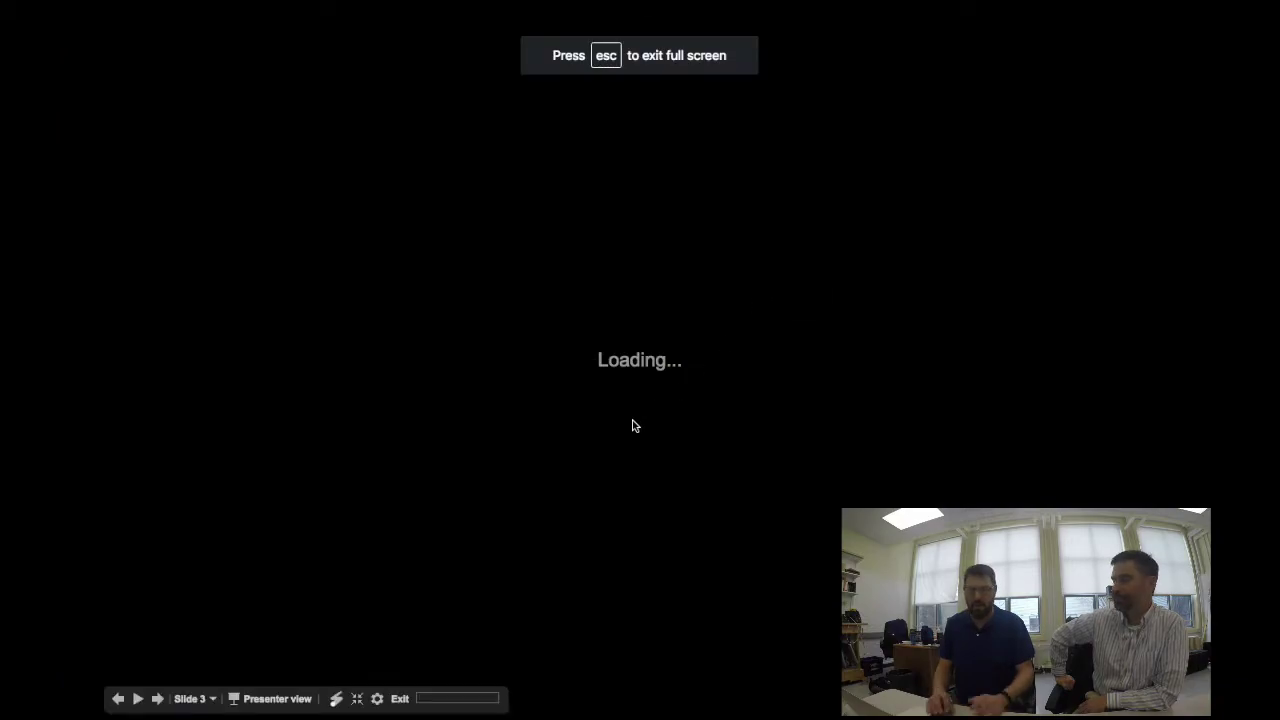
{"action": "key", "text": "ctrl+Left"}
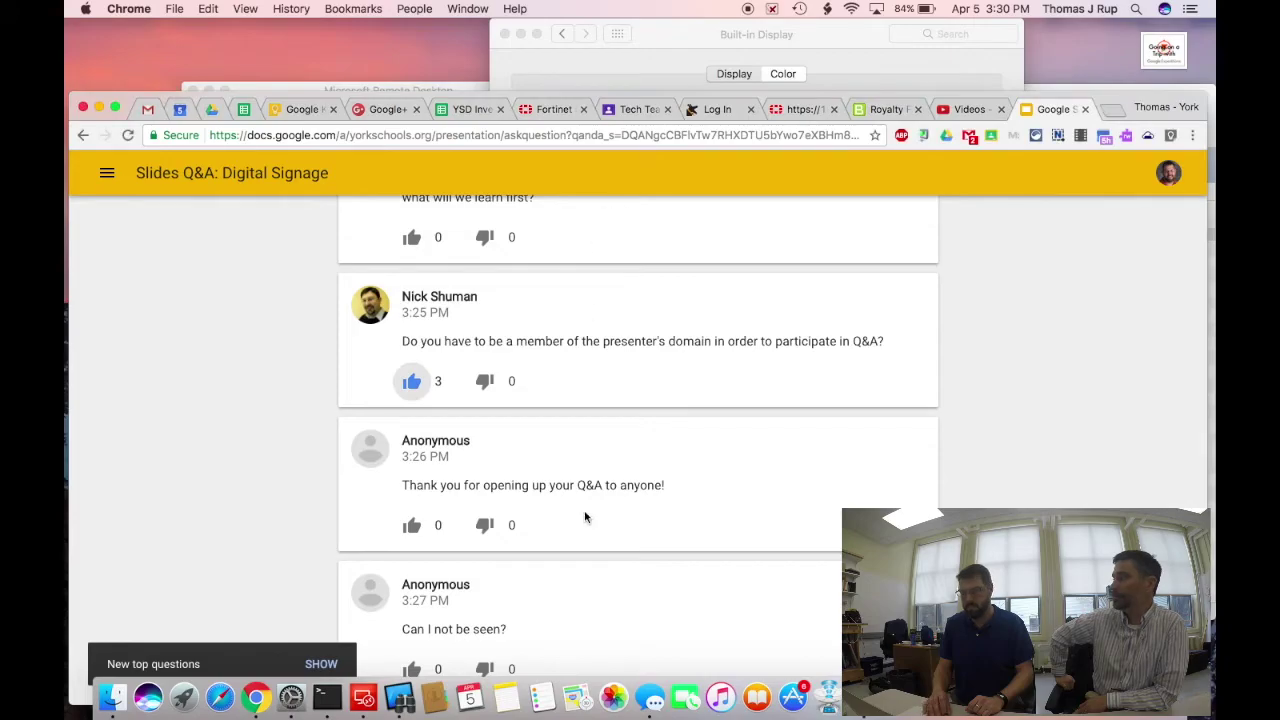
{"action": "key", "text": "ctrl+Right"}
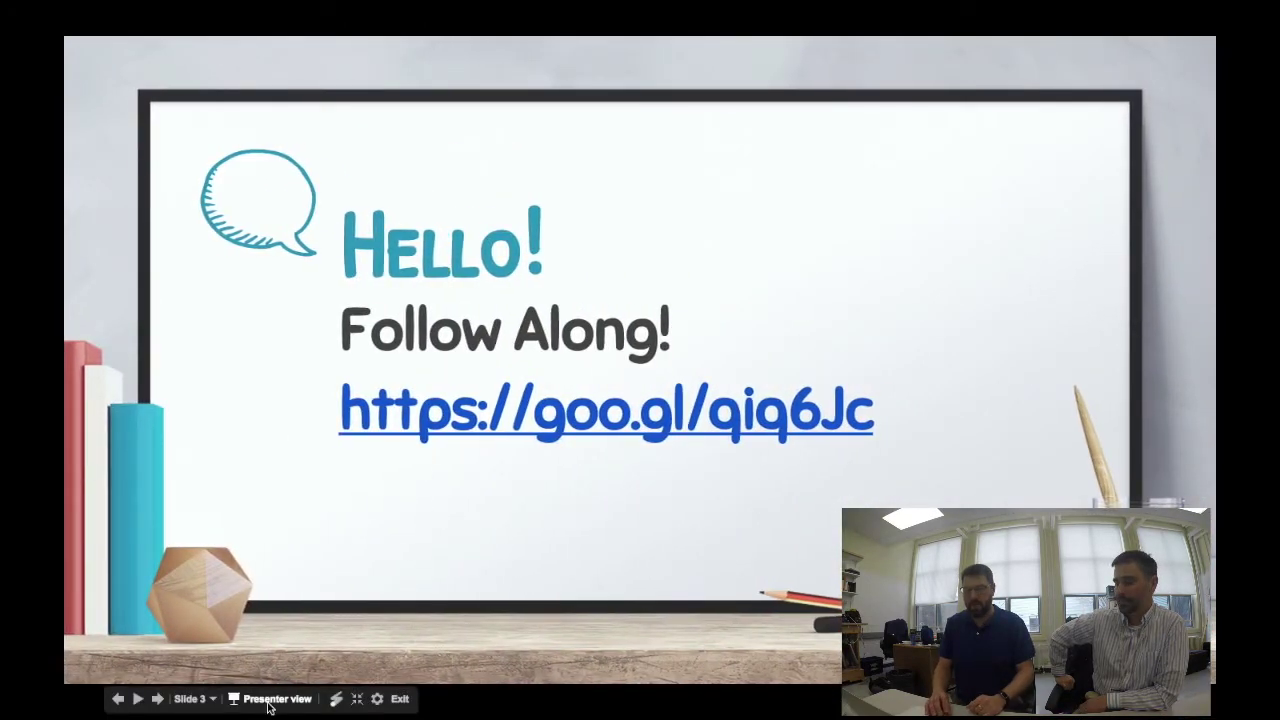
{"action": "left_click", "coordinate": [270, 699]}
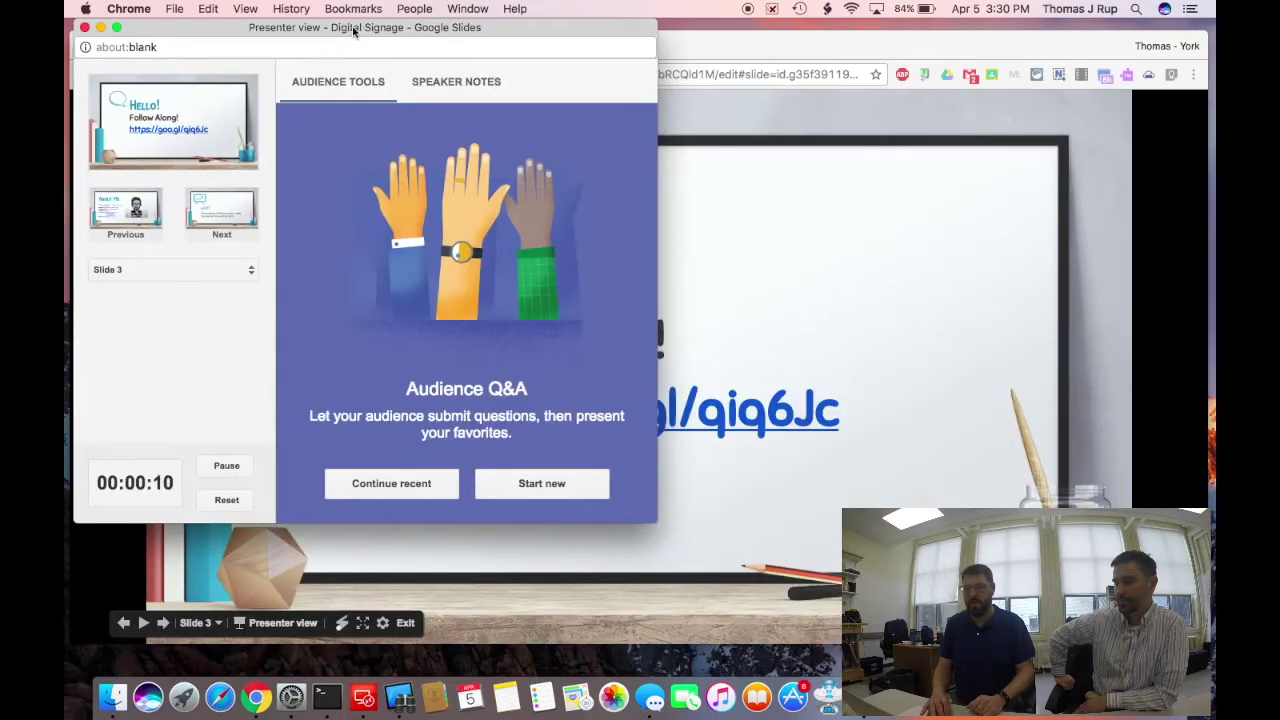
{"action": "left_click_drag", "start_coordinate": [370, 34], "coordinate": [410, 64]}
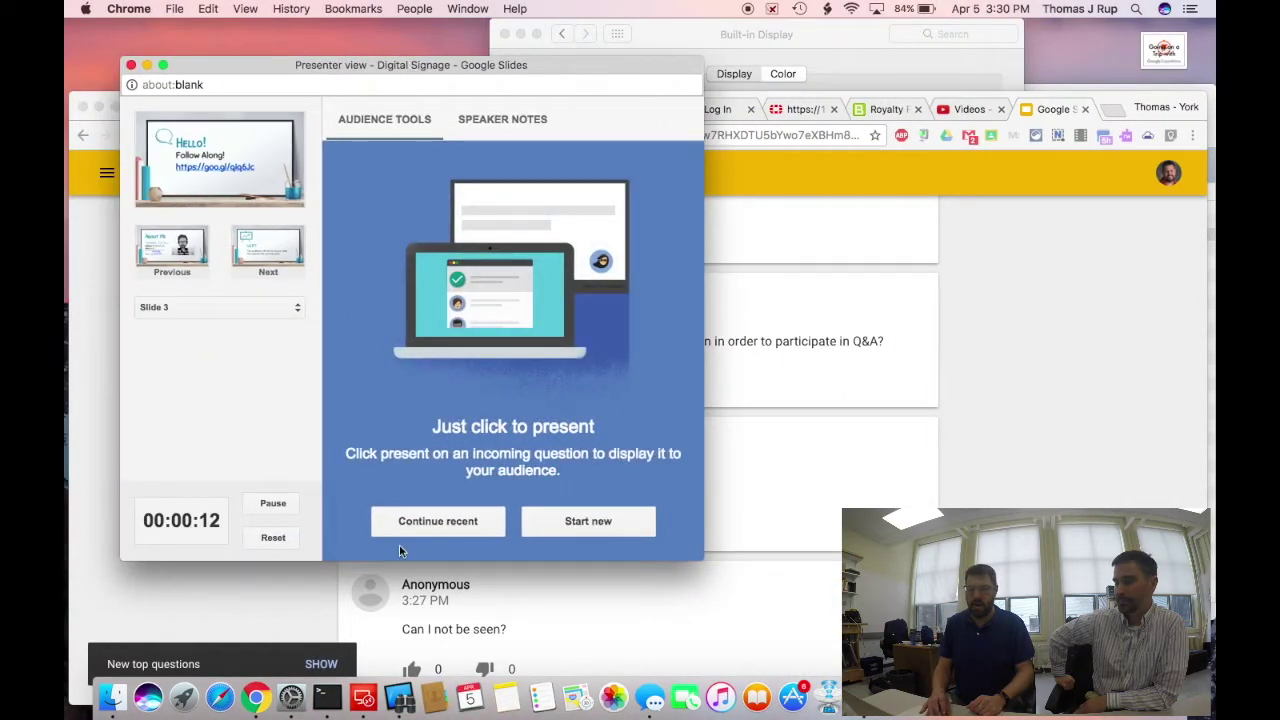
View the list of recent Q&A sessions that can be continued, and exit the presentation
{"action": "left_click", "coordinate": [447, 522]}
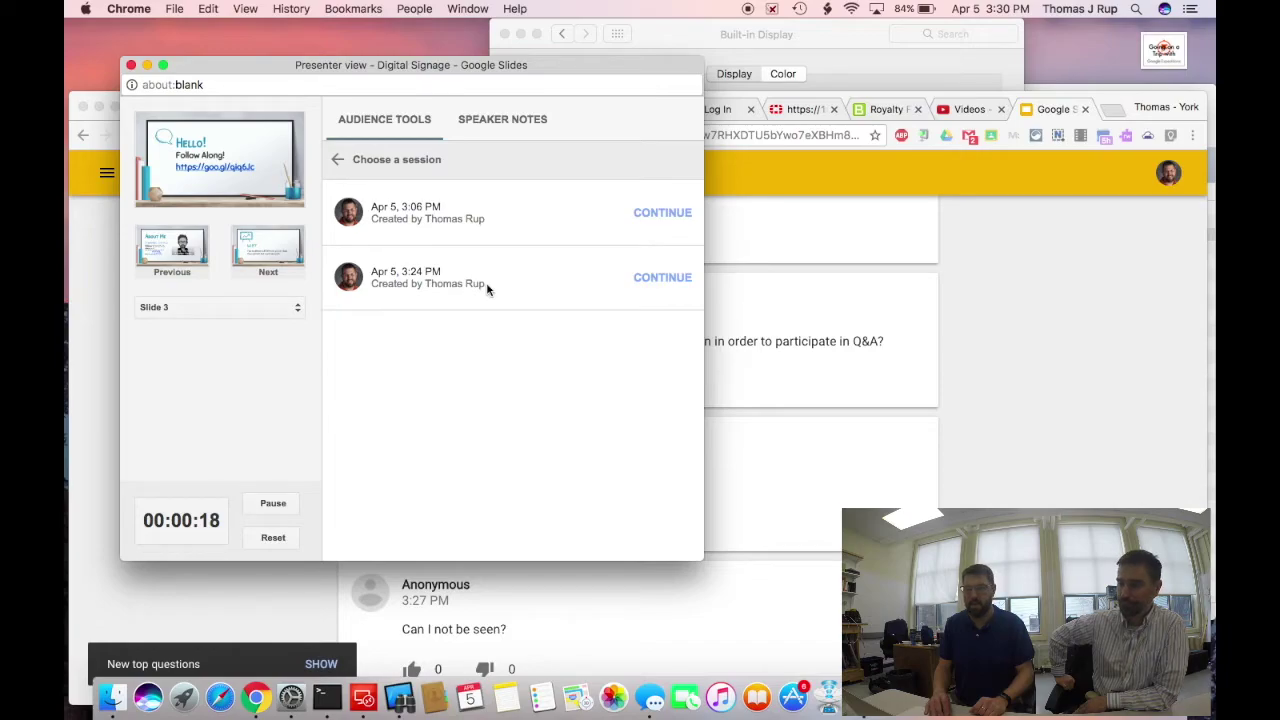
{"action": "key", "text": "ctrl+Right"}
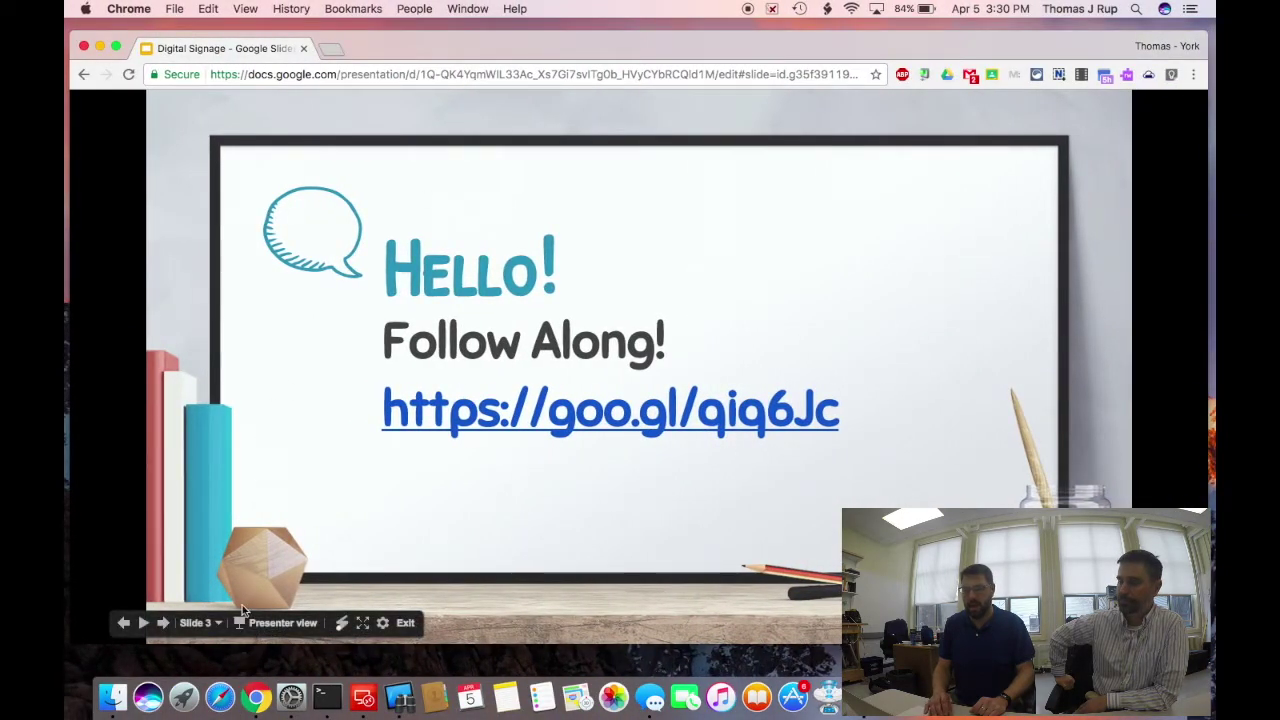
{"action": "left_click", "coordinate": [405, 622]}
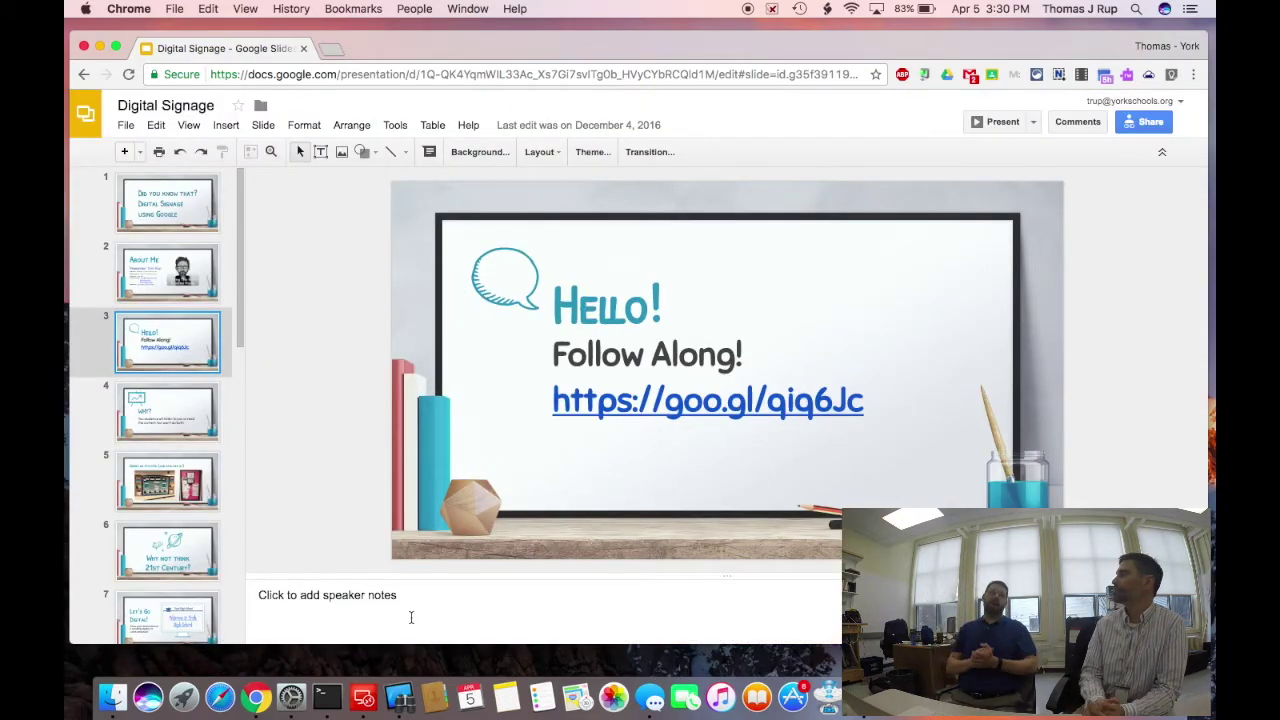